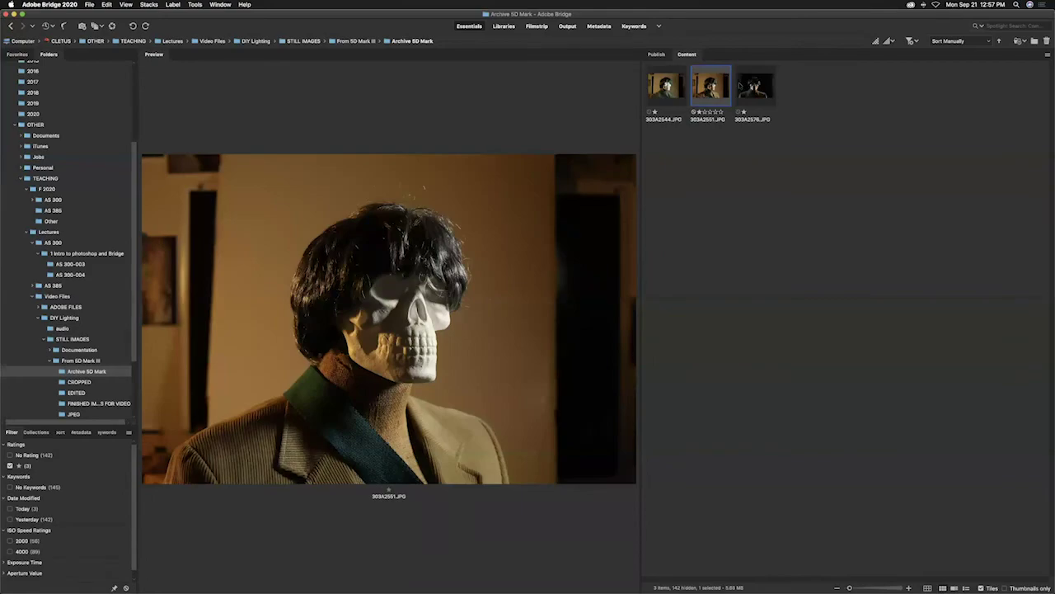
Open 303A2551.JPG in Photoshop and crop it to the figure's head and shoulders, cutting off the dark edges of the room
key(Return)
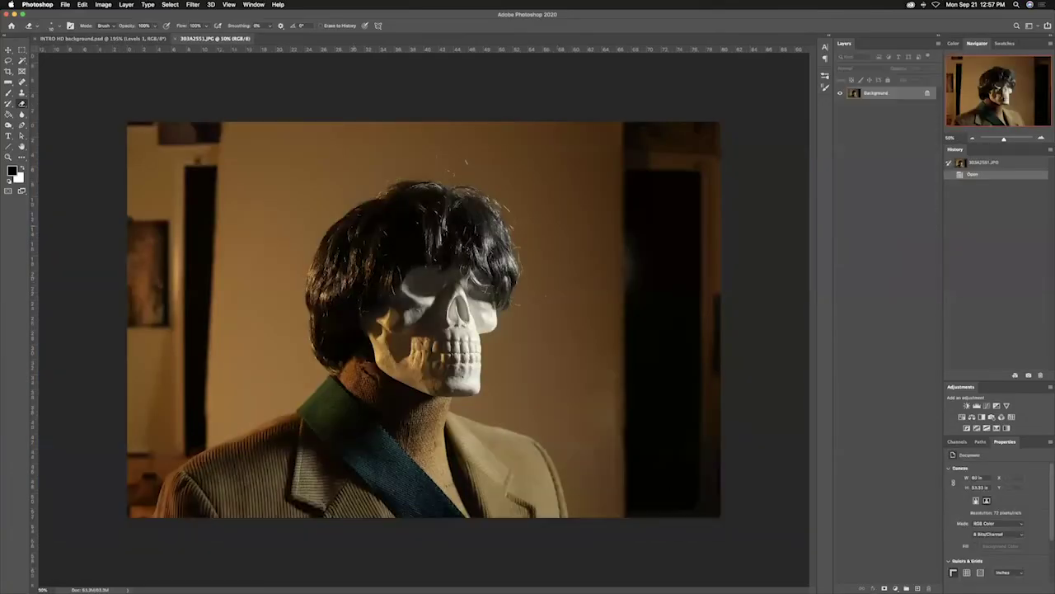
key(c)
drag(236, 127, 596, 485)
drag(476, 436, 480, 417)
key(Return)
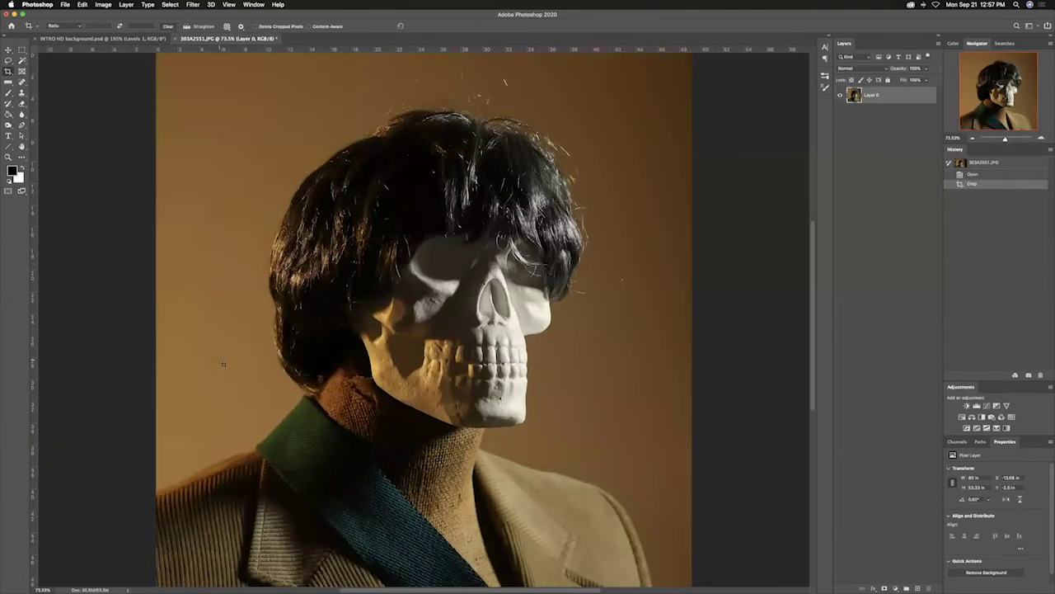
Clone out the small blemish on the tan backdrop beside the back of the wig with the Clone Stamp
key(z)
mouse_move(220, 365)
mouse_down()
mouse_move(253, 336)
mouse_move(232, 358)
mouse_up()
key(s)
scroll(214, 299, left, 1)
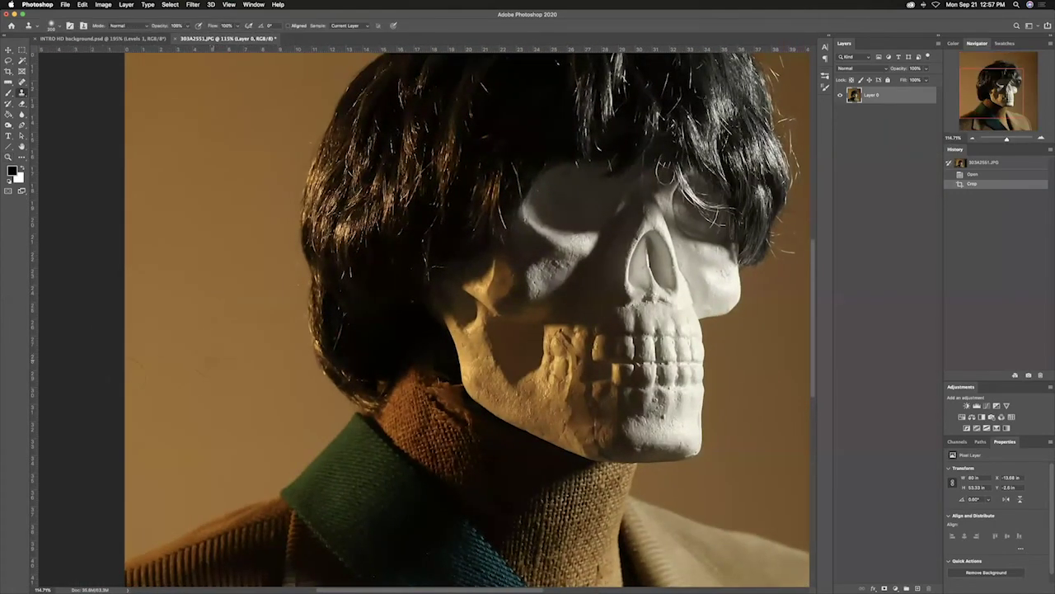
click(212, 360)
scroll(193, 255, up, 5)
scroll(193, 258, right, 8)
scroll(449, 304, down, 5)
scroll(330, 280, left, 8)
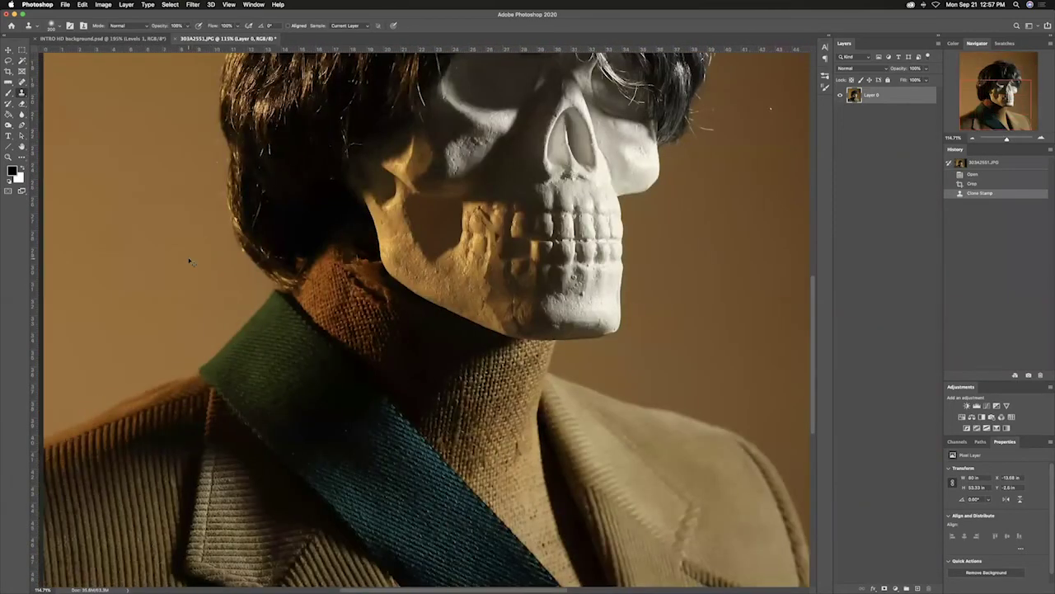
key(super+0)
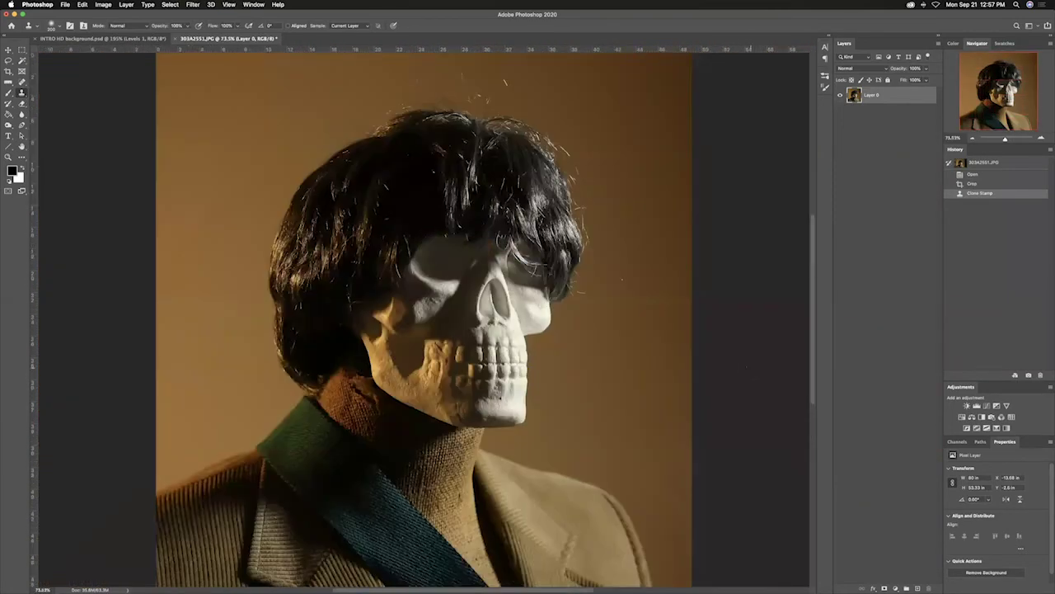
Close the INTRO HD background.psd document and open 303A2576.JPG from Bridge
key(v)
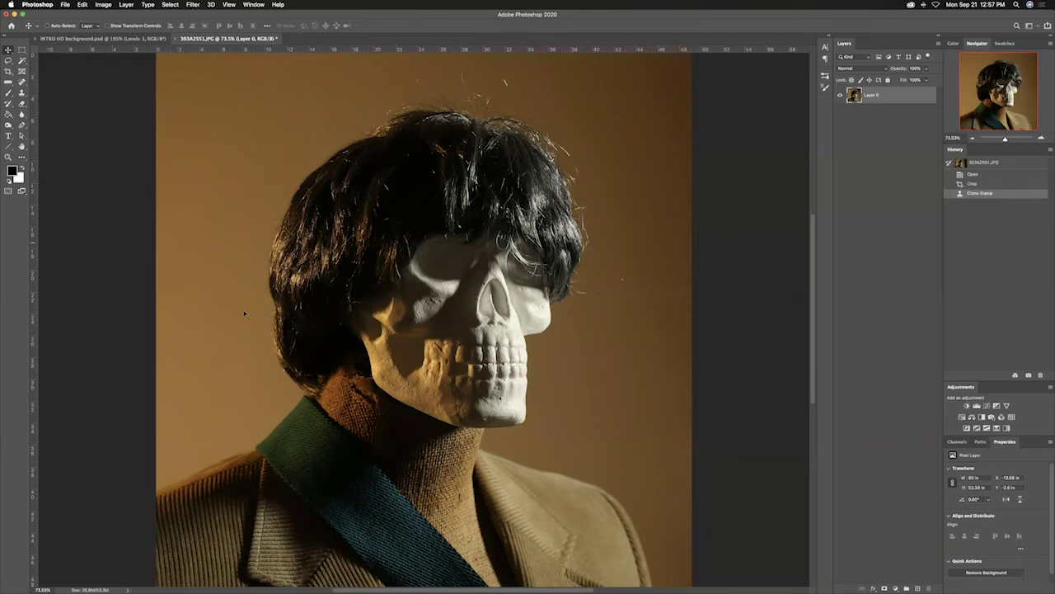
key(ctrl+Tab)
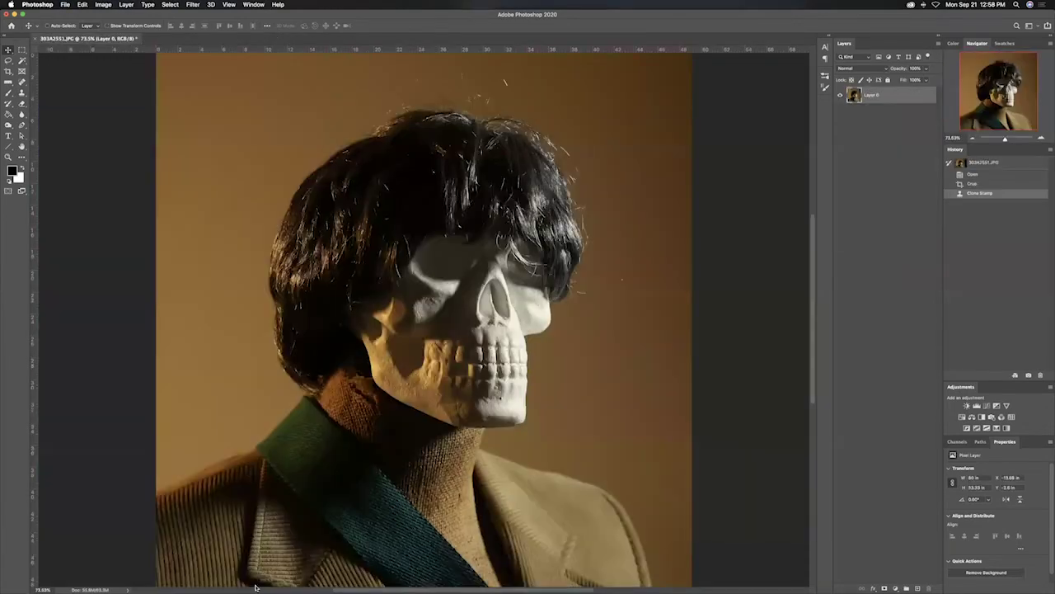
click(262, 578)
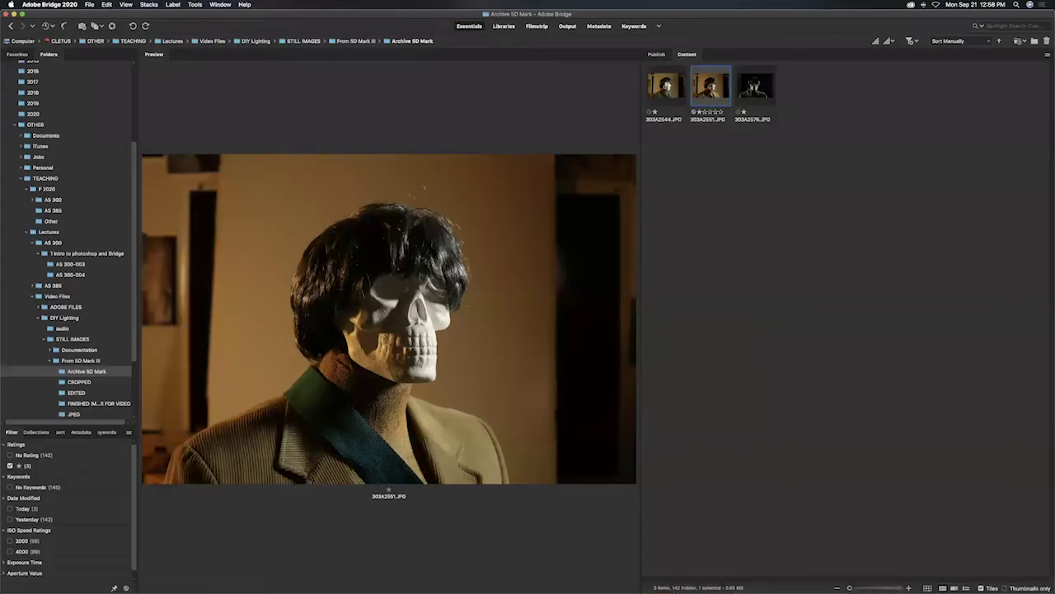
double_click(755, 86)
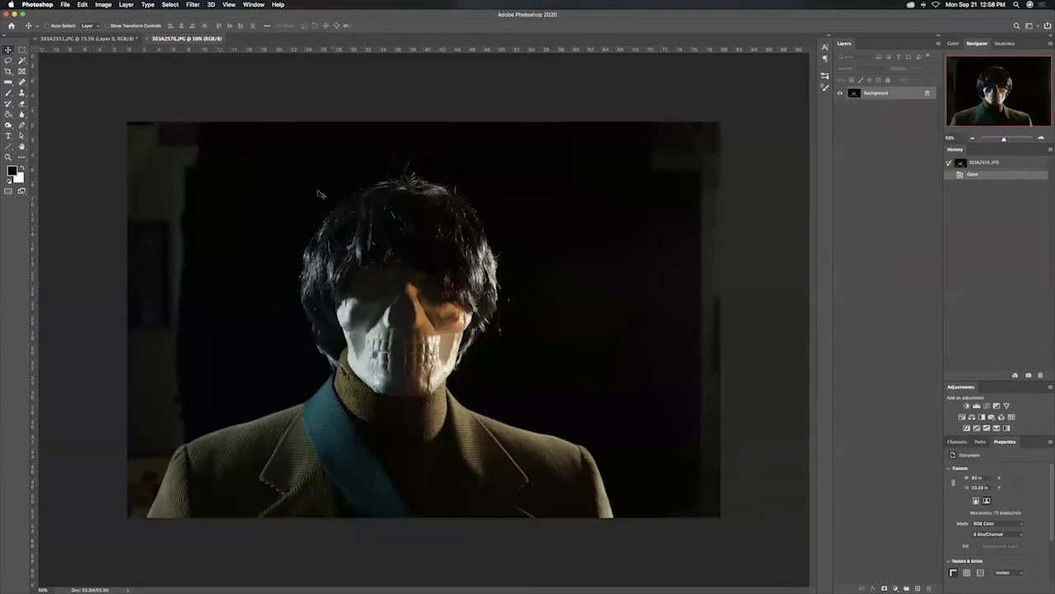
Crop the photo to a near-square frame around the head and shoulders, rotating the image very slightly
key(c)
drag(215, 132, 610, 502)
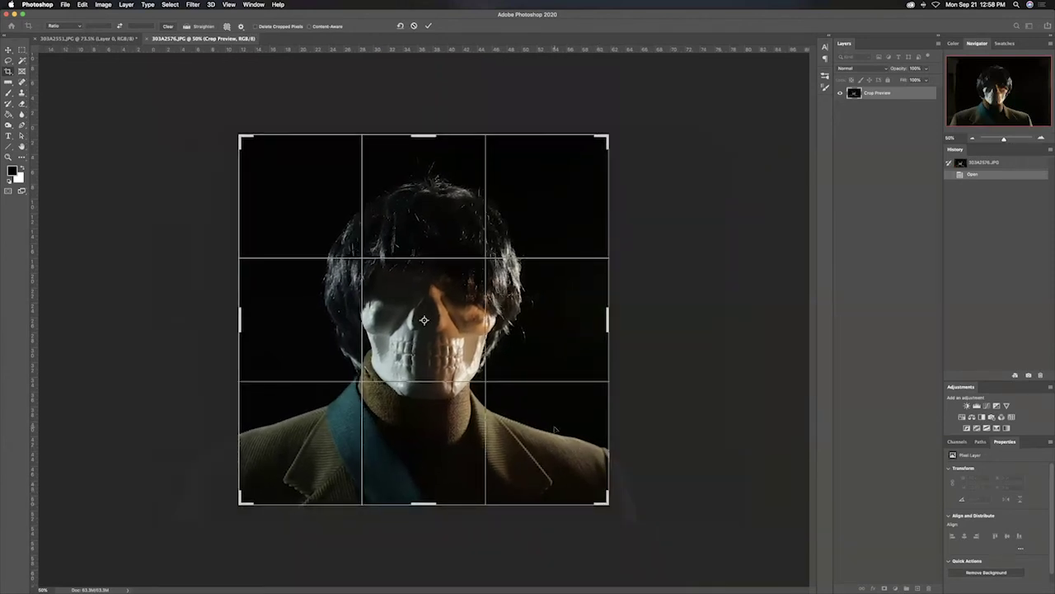
drag(202, 113, 198, 114)
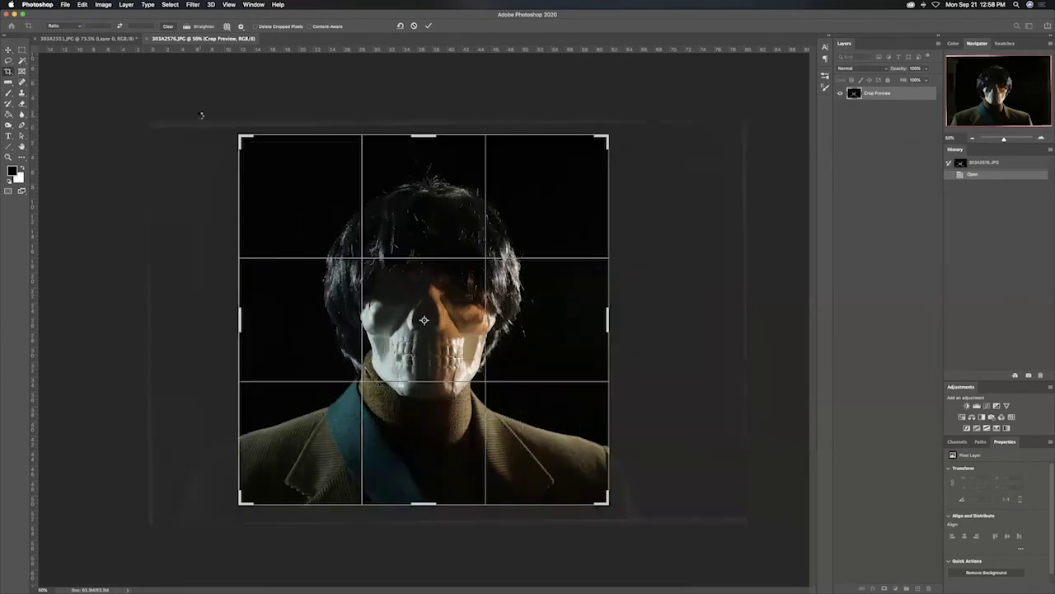
key(Return)
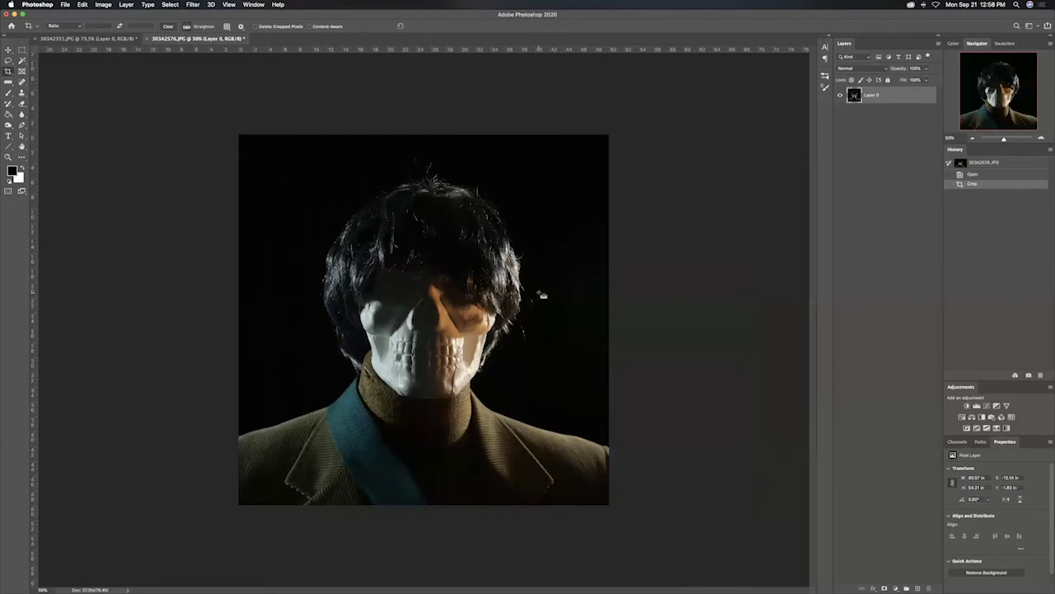
key(super+0)
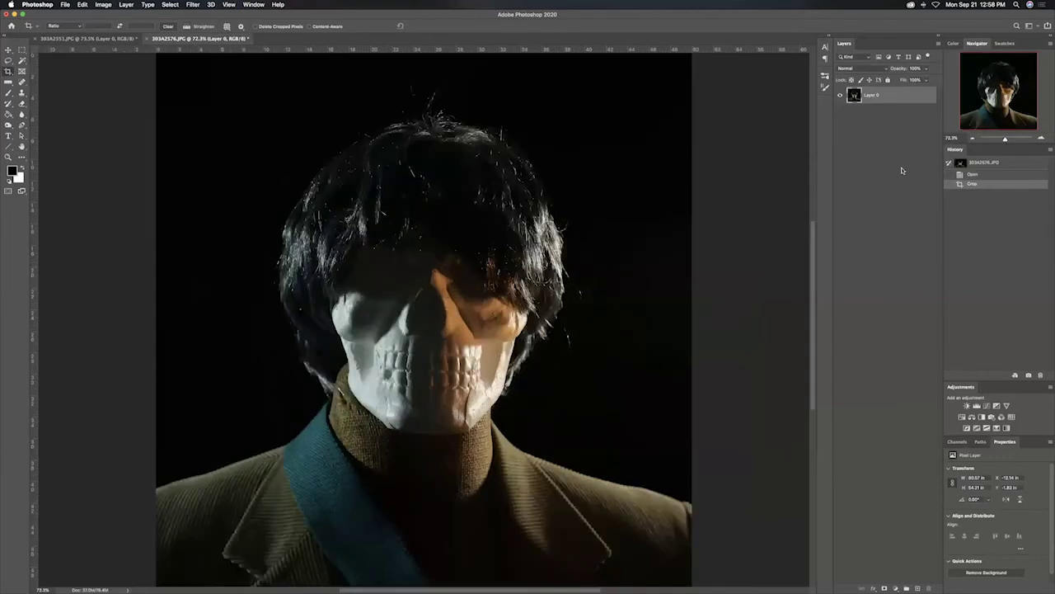
Add a Levels adjustment layer with midtones at 1.14 and the white point at 204, then compare the image with and without it
click(896, 585)
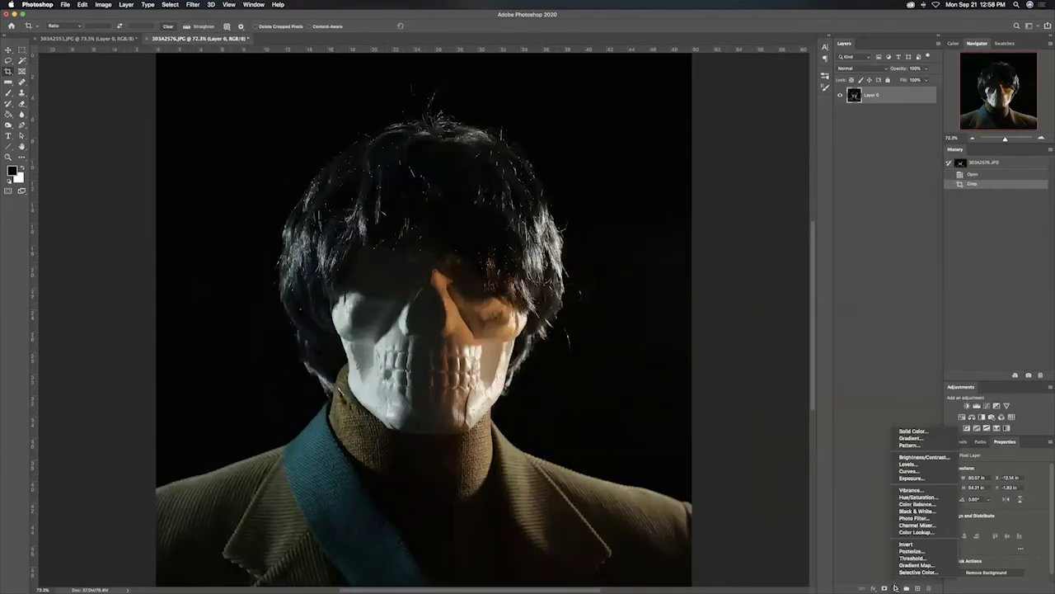
click(911, 466)
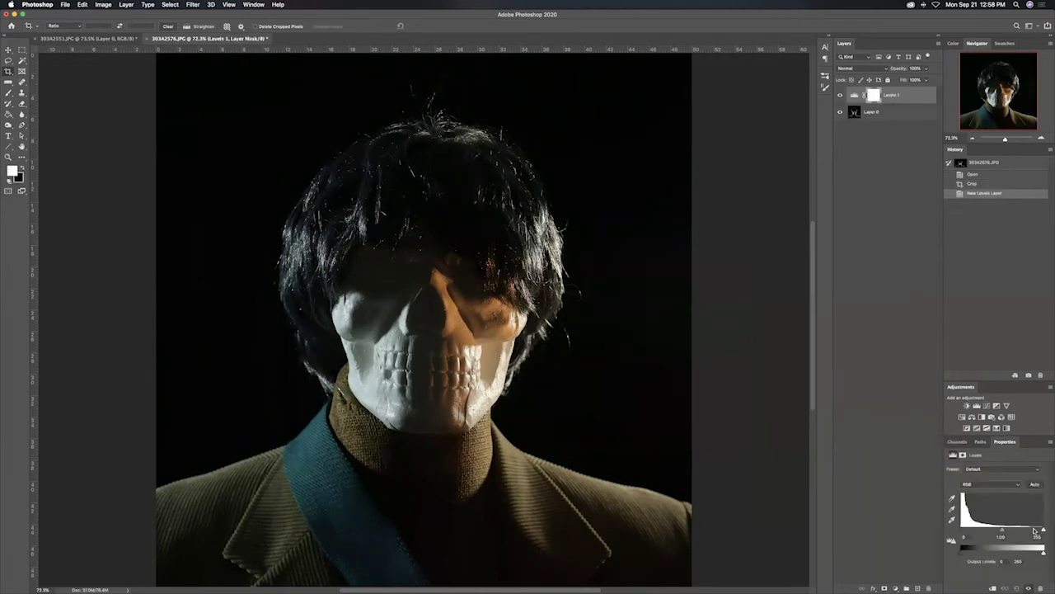
drag(1032, 530, 991, 531)
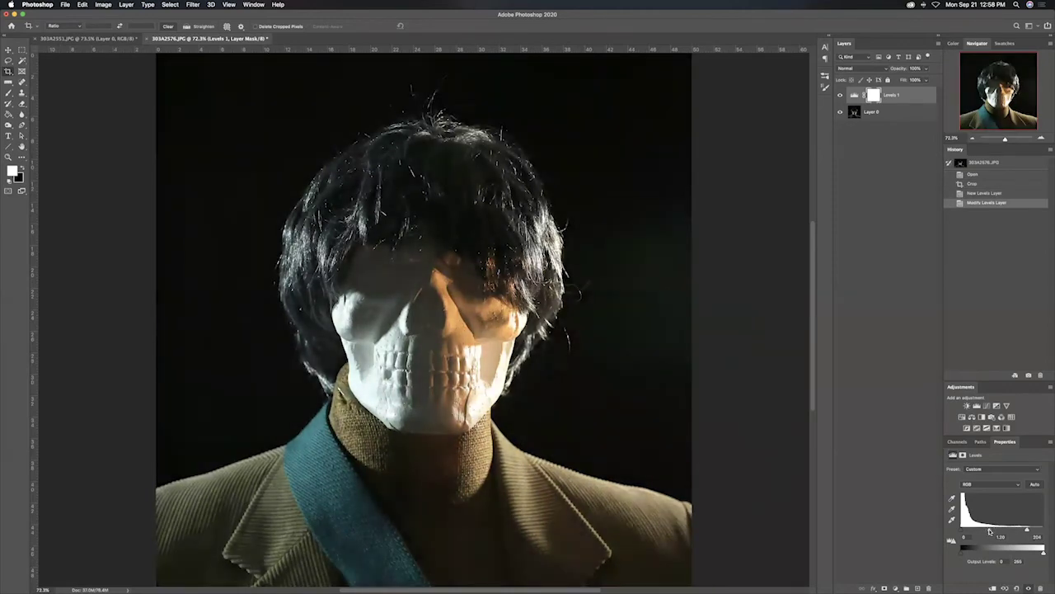
drag(989, 531, 980, 532)
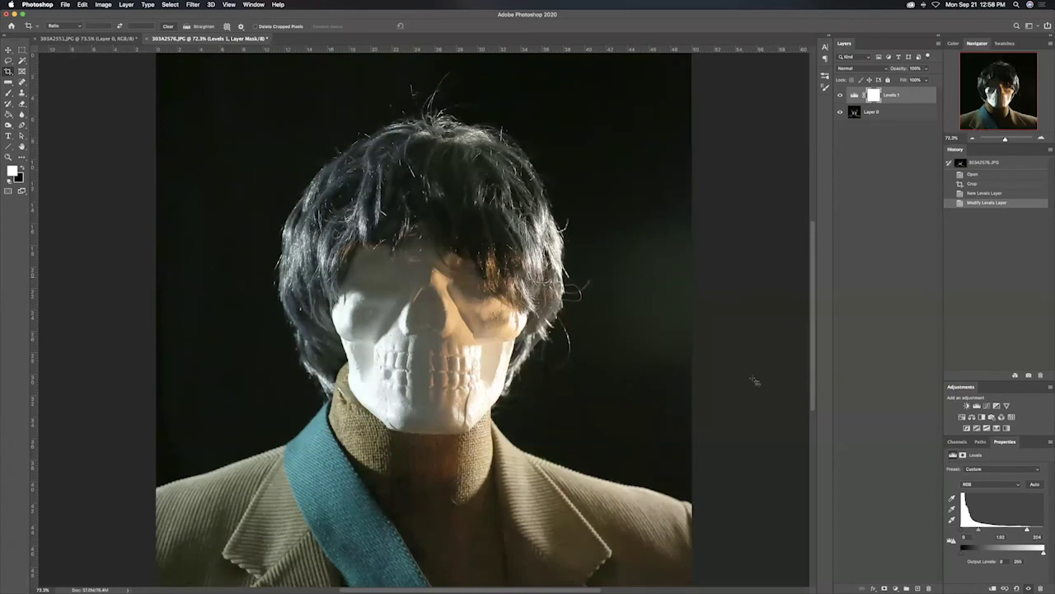
drag(1000, 532, 990, 530)
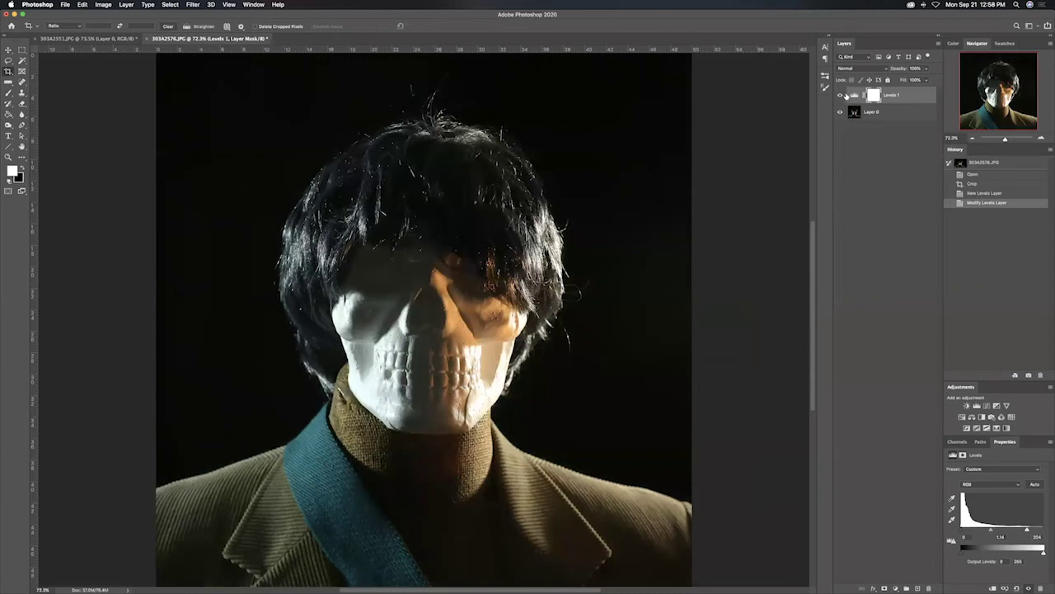
click(841, 95)
click(841, 95)
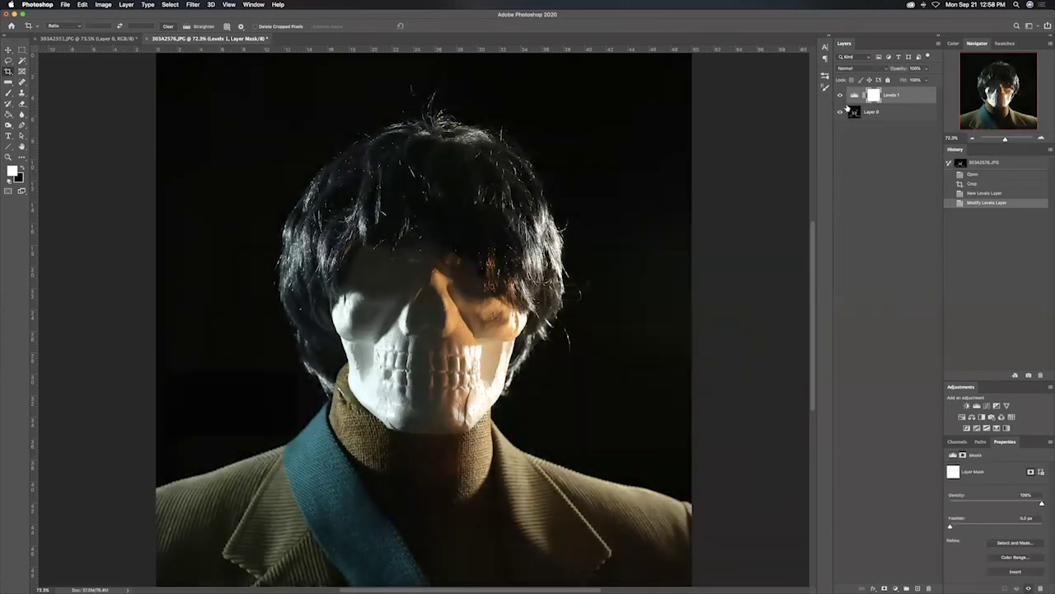
Invert the Levels mask and brush the brightening onto the hair and jacket in white at 23% opacity, then compare before and after
key(super+i)
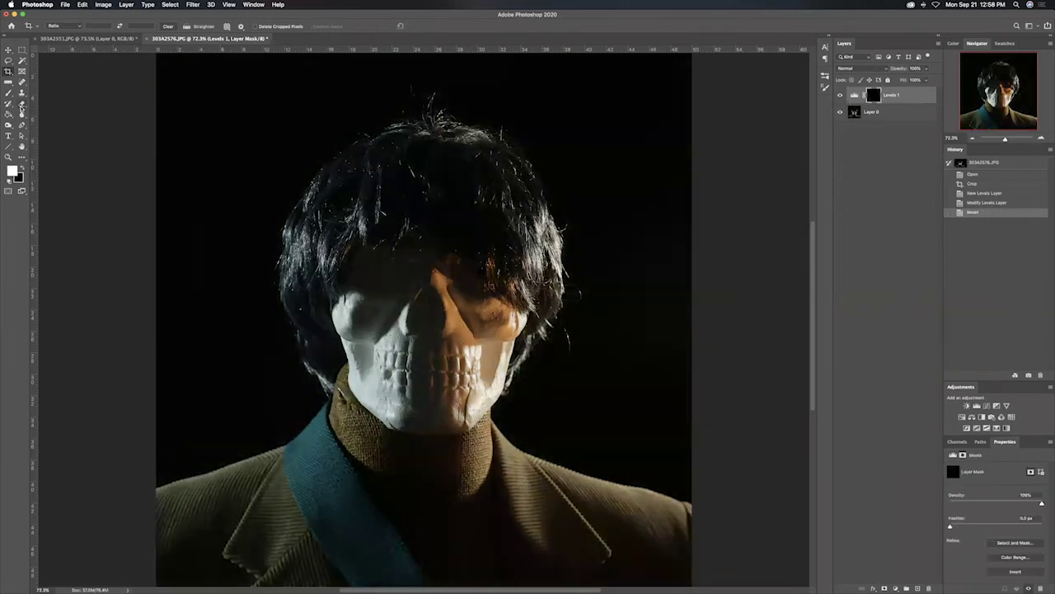
click(8, 94)
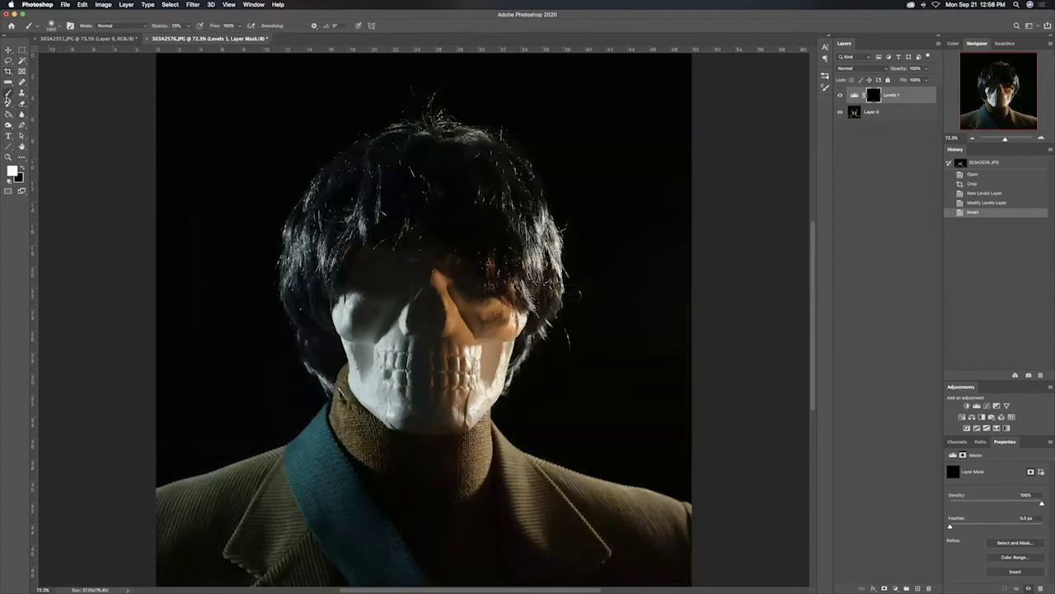
drag(161, 25, 158, 26)
mouse_move(416, 237)
mouse_down()
mouse_move(495, 249)
mouse_move(429, 173)
mouse_move(524, 250)
mouse_move(476, 199)
mouse_move(338, 237)
mouse_move(520, 236)
mouse_move(309, 256)
mouse_move(451, 164)
mouse_move(511, 216)
mouse_up()
mouse_move(511, 216)
mouse_down()
mouse_move(508, 229)
mouse_move(490, 171)
mouse_up()
mouse_move(490, 171)
mouse_down()
mouse_move(503, 219)
mouse_move(481, 184)
mouse_move(442, 160)
mouse_move(322, 222)
mouse_move(422, 188)
mouse_move(486, 213)
mouse_up()
mouse_move(544, 488)
mouse_down()
mouse_move(520, 474)
mouse_move(568, 537)
mouse_up()
key([)
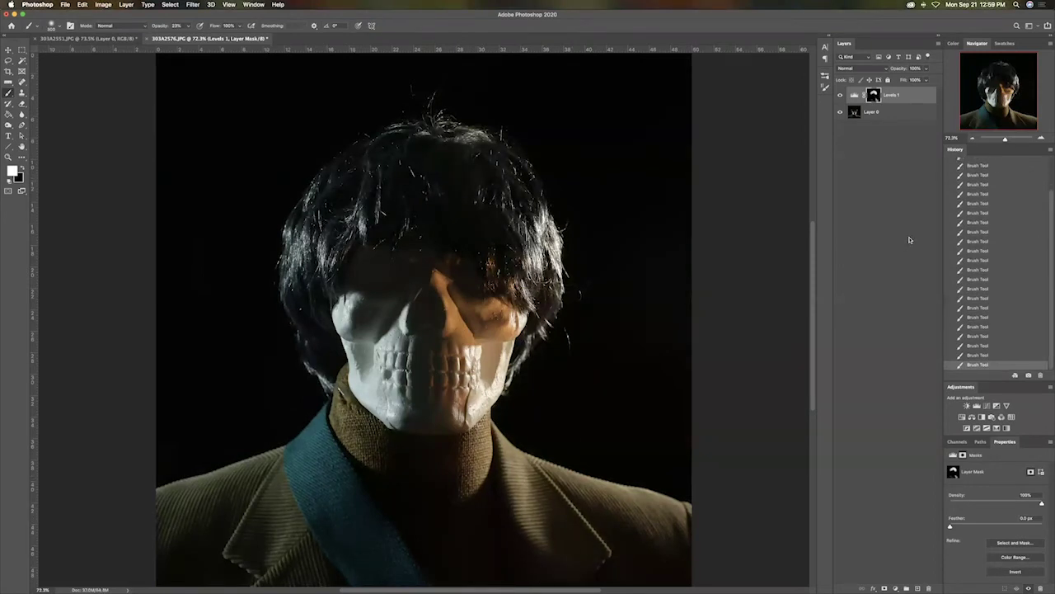
click(840, 95)
click(840, 95)
Add a second Levels adjustment layer directly above Layer 0 and slightly lower its green midtones
click(884, 114)
click(896, 588)
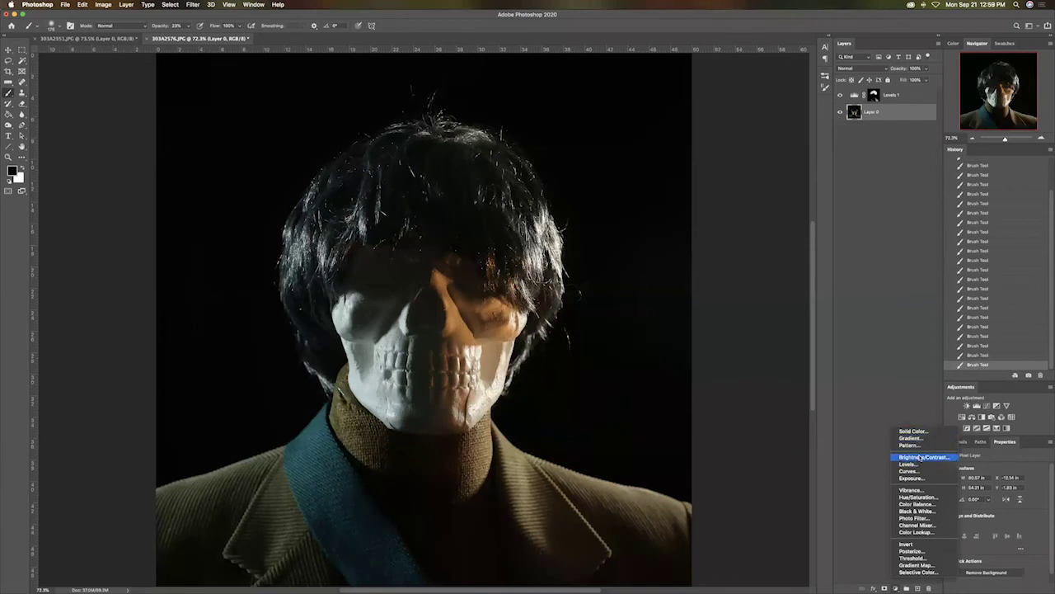
click(918, 464)
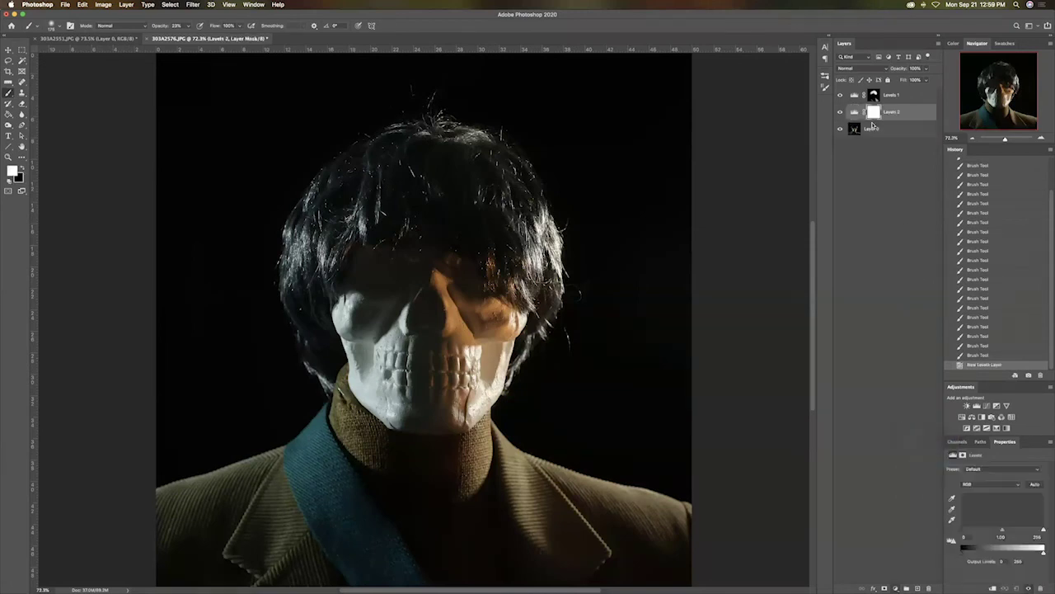
click(987, 484)
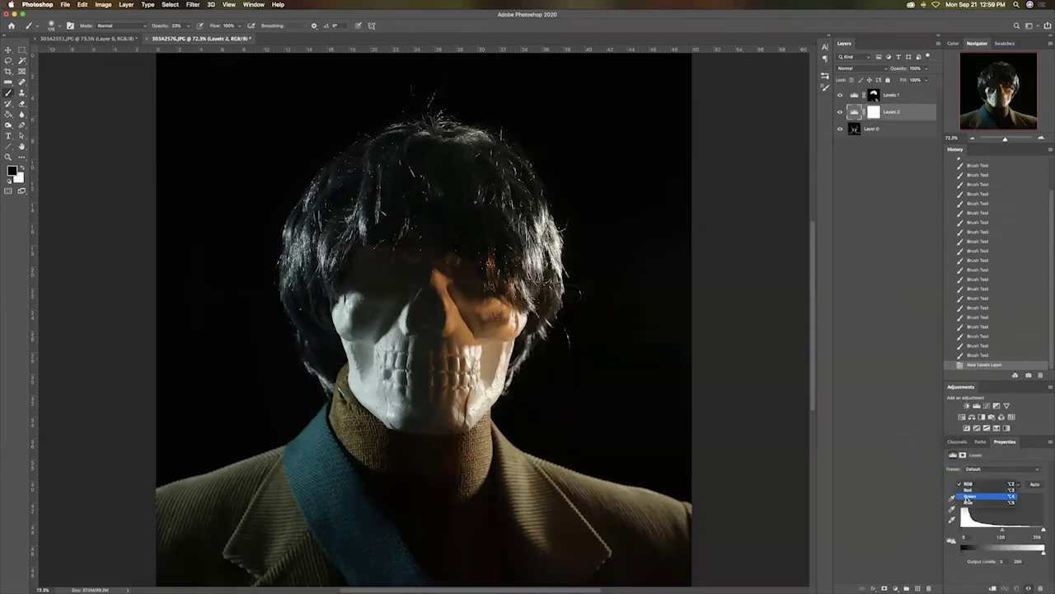
click(970, 497)
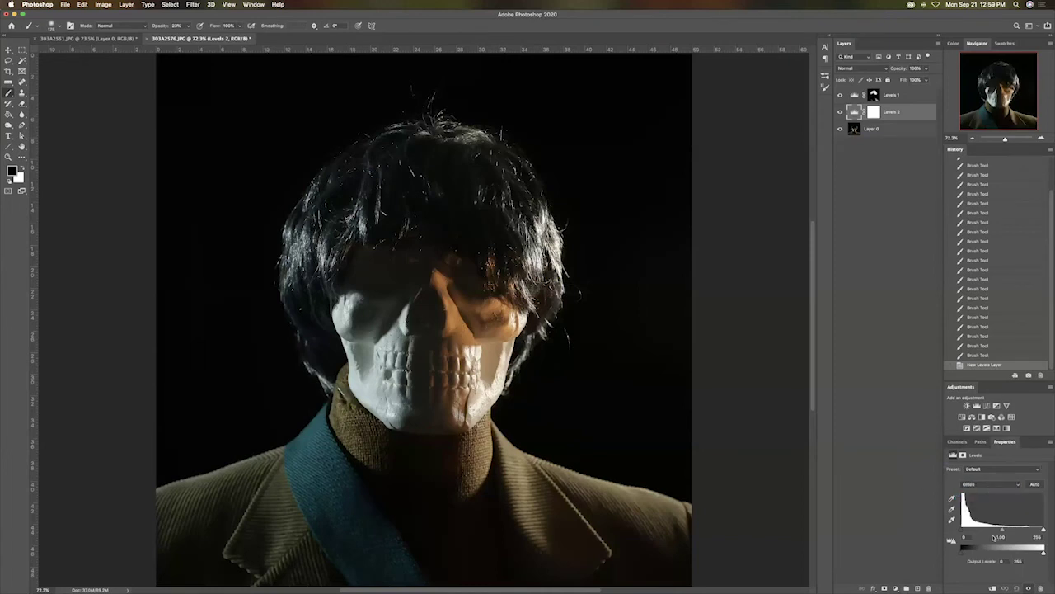
drag(1003, 530, 1005, 532)
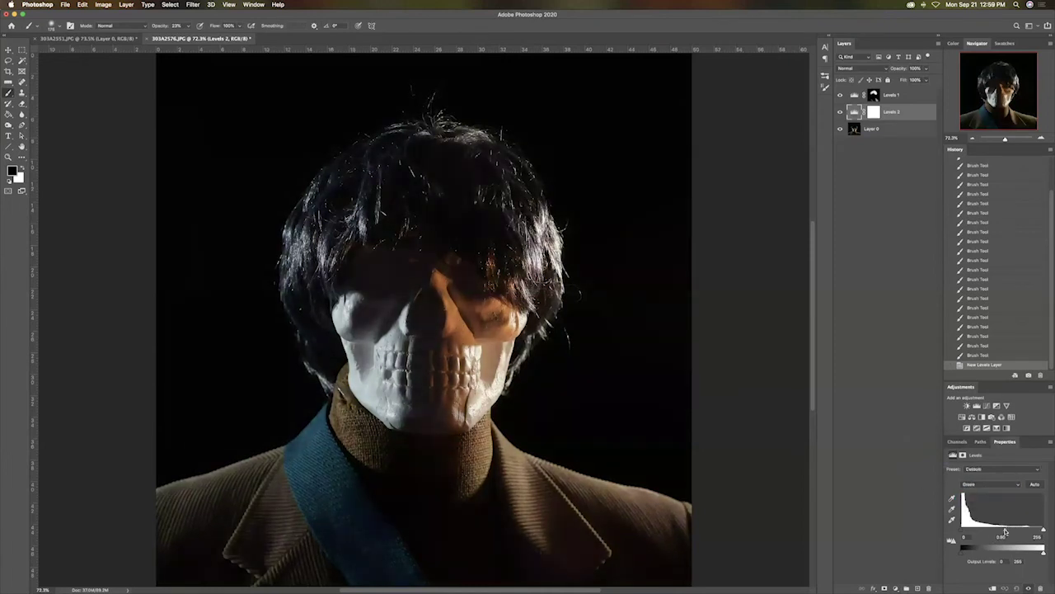
Lower the blue midtones and set the red midtones to 1.14 in the second Levels layer, then compare the color with it off and on
click(983, 485)
key(Return)
drag(999, 532, 1004, 532)
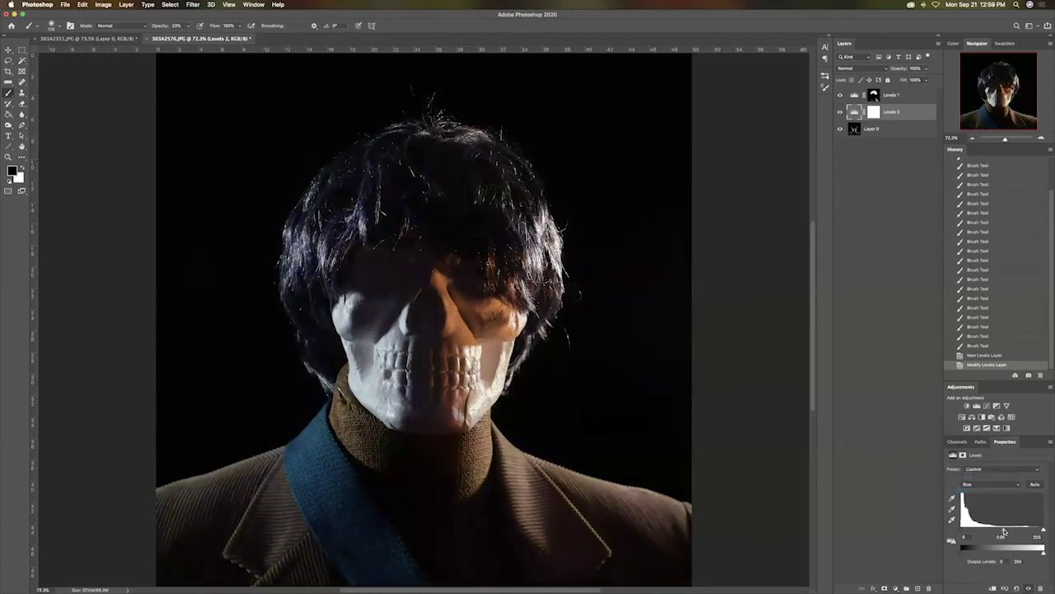
click(978, 485)
click(971, 471)
drag(1002, 532, 999, 534)
click(841, 112)
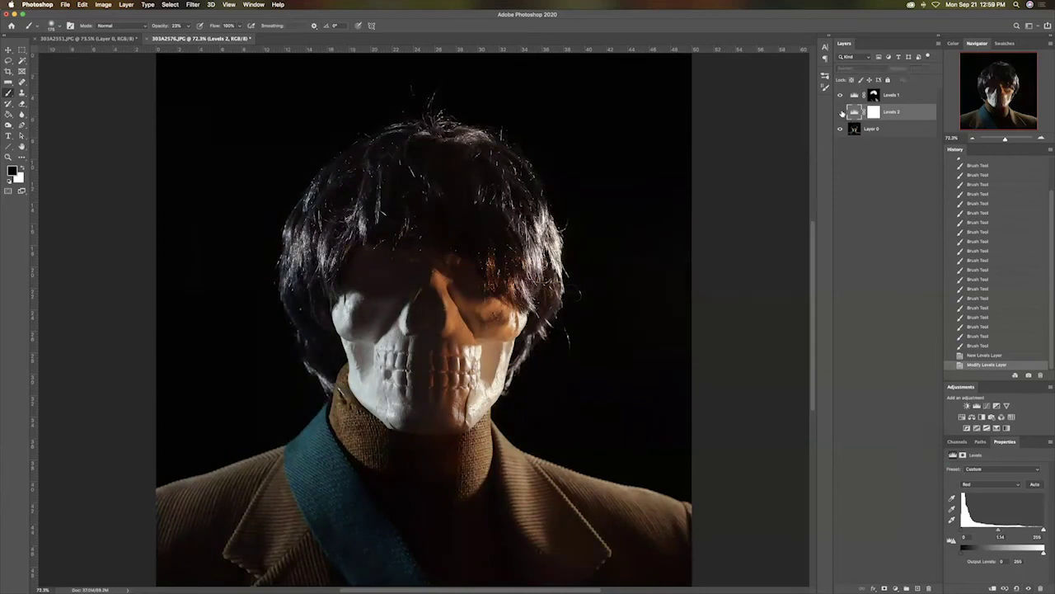
click(841, 112)
click(841, 112)
click(841, 112)
Paint black on the second Levels mask over the orange-lit side of the face and nearby hair, then compare the layer off and on
click(875, 112)
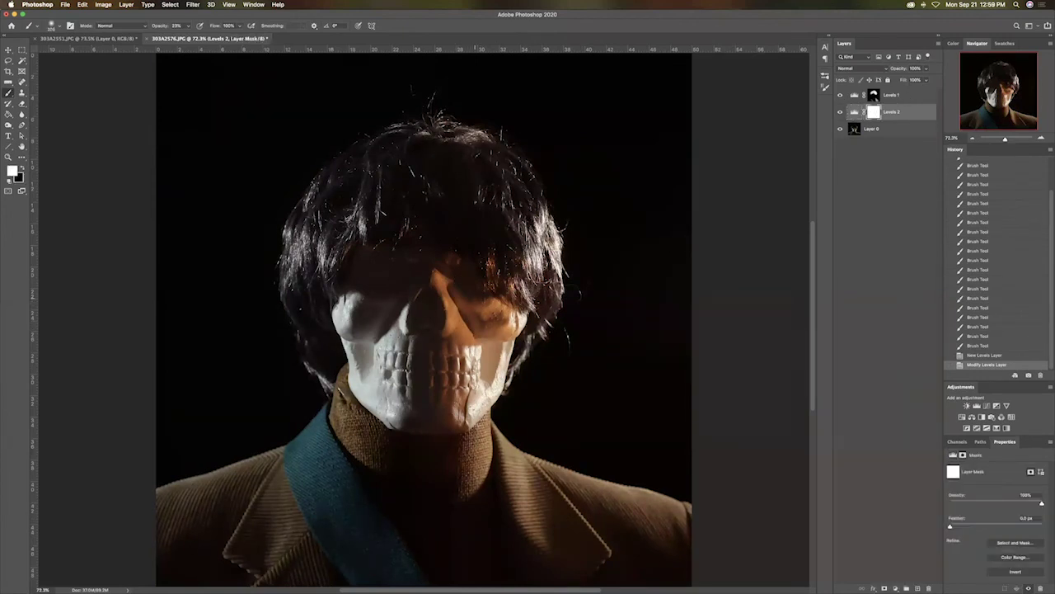
click(22, 167)
mouse_move(494, 311)
mouse_down()
mouse_move(486, 400)
mouse_move(488, 346)
mouse_up()
mouse_move(487, 247)
mouse_down()
mouse_move(490, 363)
mouse_move(522, 220)
mouse_up()
drag(590, 220, 528, 289)
mouse_move(536, 247)
mouse_down()
mouse_move(502, 305)
mouse_move(459, 273)
mouse_up()
click(463, 314)
click(470, 362)
click(474, 388)
click(476, 375)
click(474, 354)
click(471, 338)
click(475, 354)
click(477, 371)
click(477, 371)
click(495, 376)
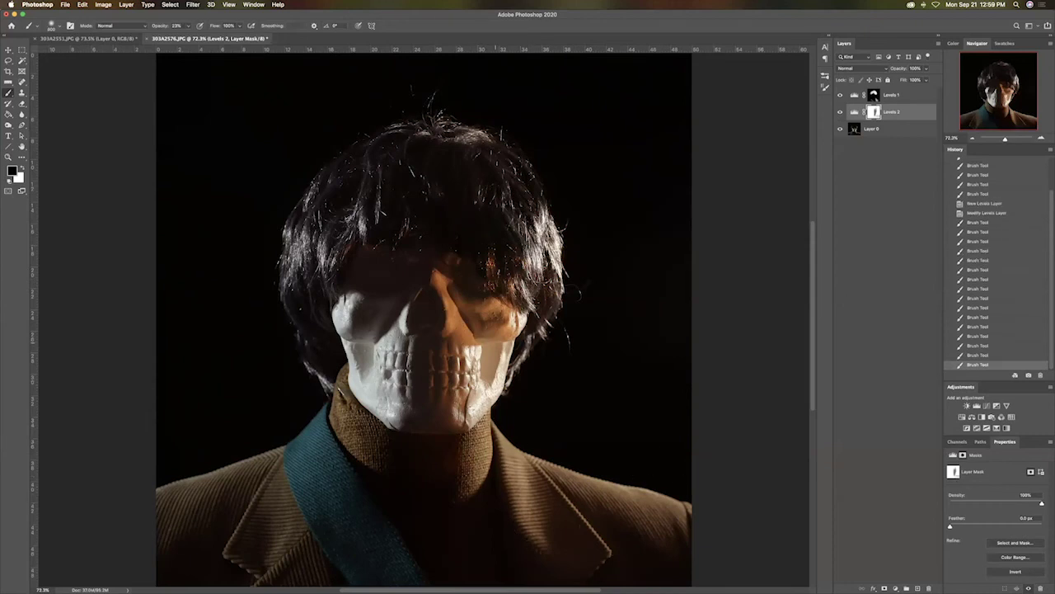
click(636, 194)
click(494, 289)
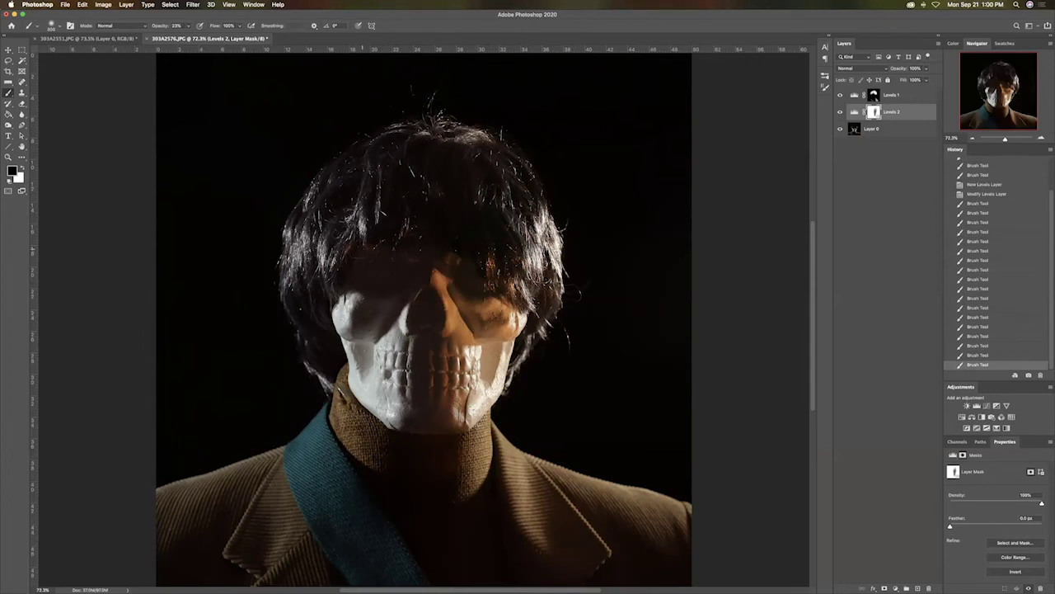
click(384, 288)
click(839, 113)
click(839, 113)
click(840, 112)
click(840, 112)
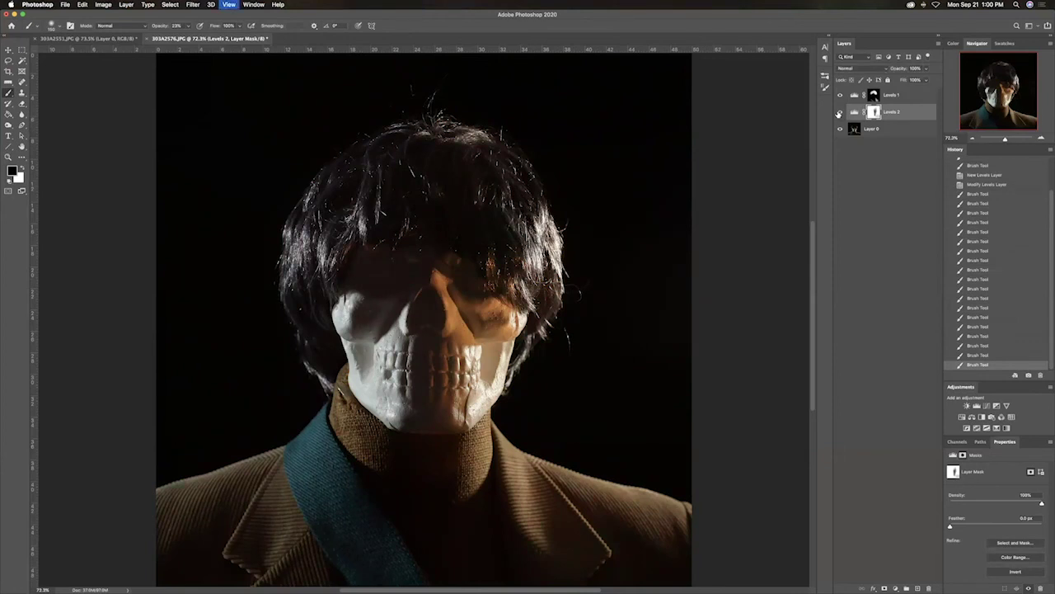
Switch to Preview and widen the Light Graph.jpg window so it covers the other lighting chart
key(super+minus)
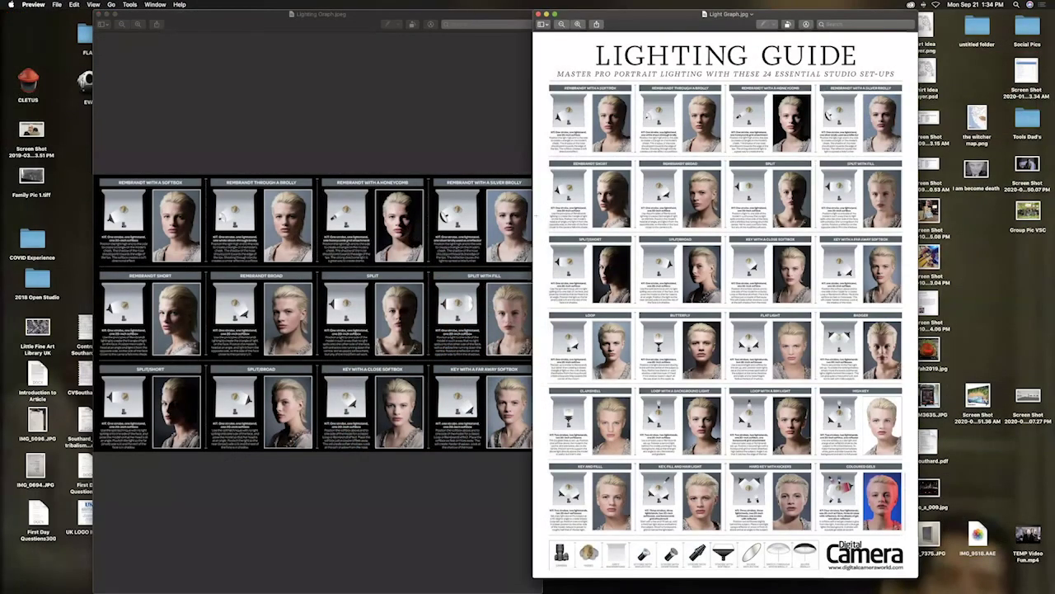
drag(534, 216, 95, 221)
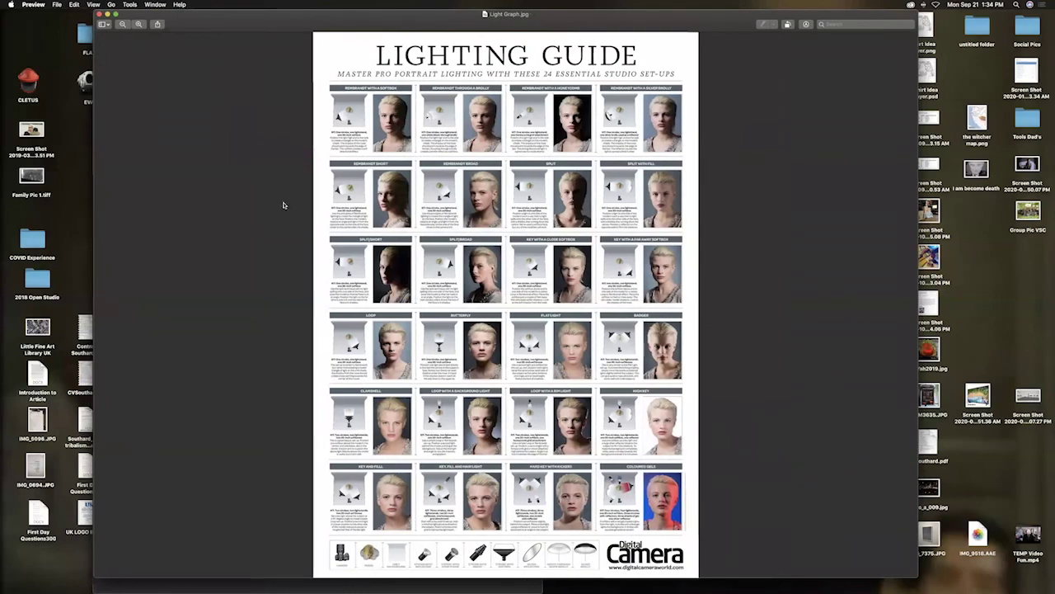
Enlarge the lighting guide and examine the Rembrandt with a Softbox setup in the first row, including its light diagram and portrait
key(super+plus)
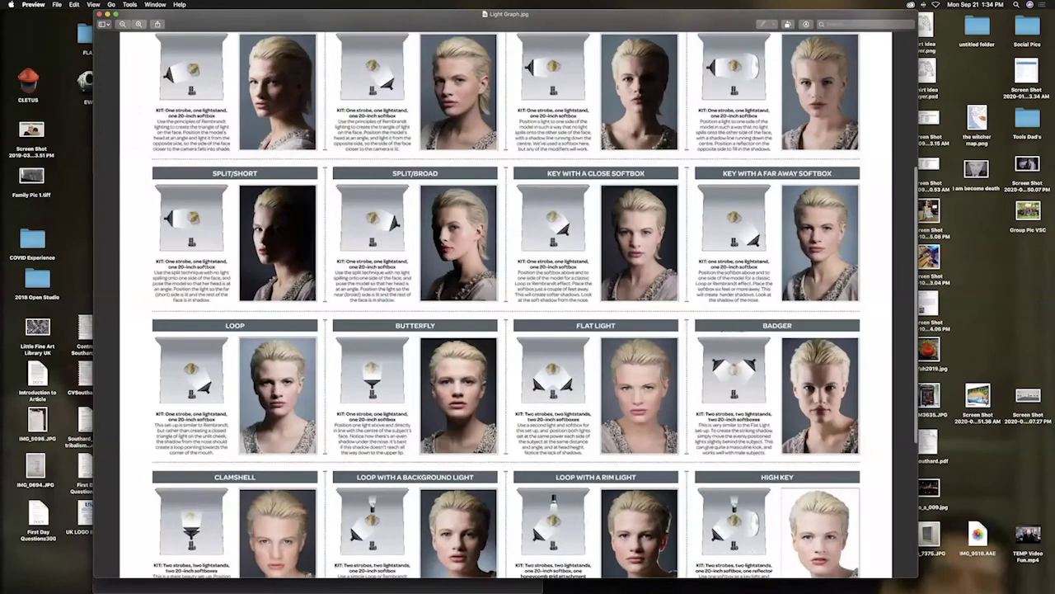
scroll(433, 360, up, 5)
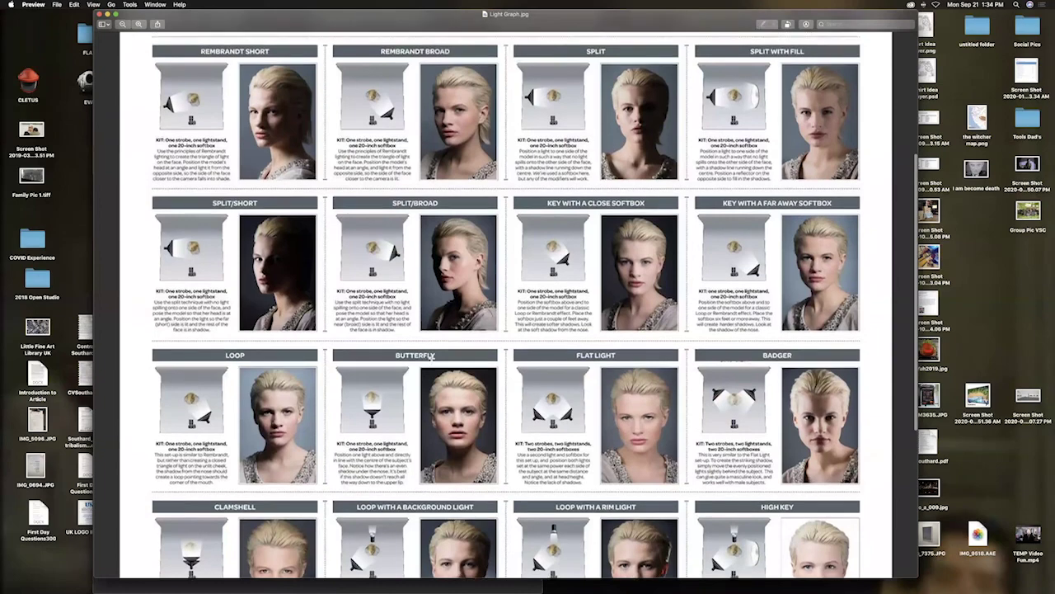
scroll(431, 357, up, 4)
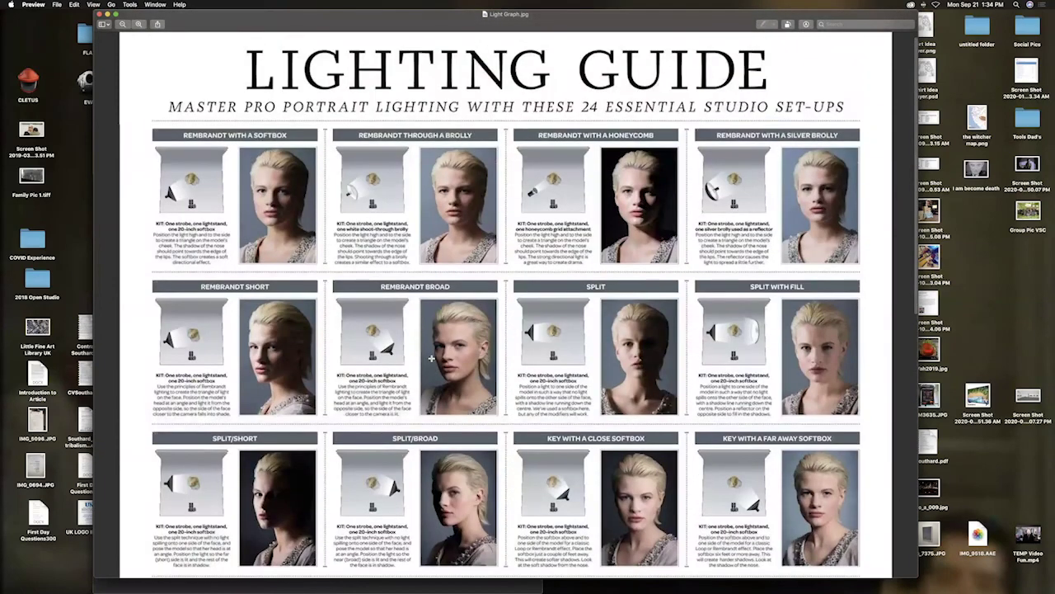
scroll(431, 358, up, 1)
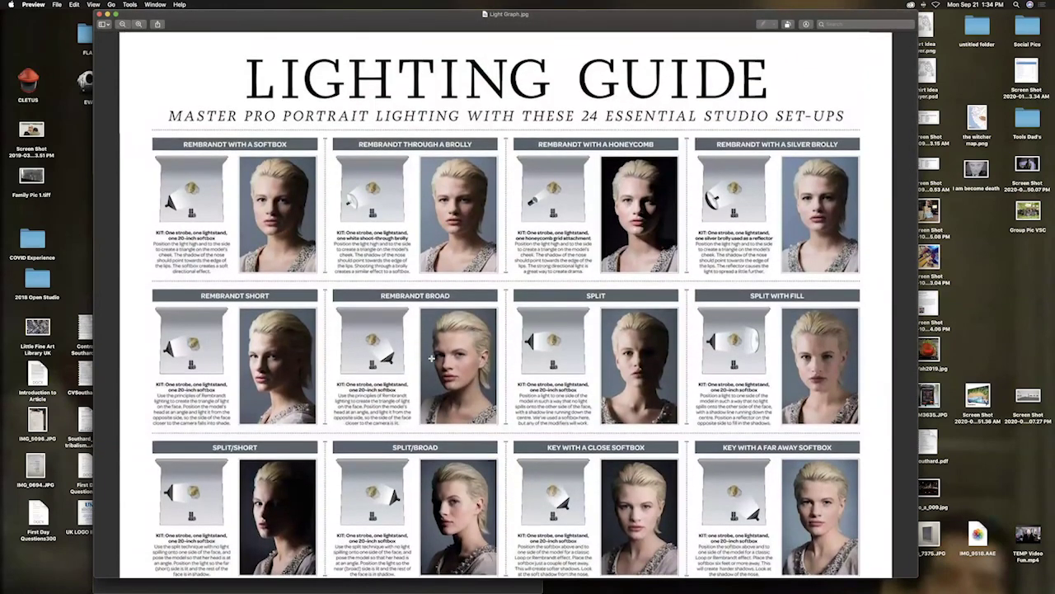
key(super+plus)
key(super+plus)
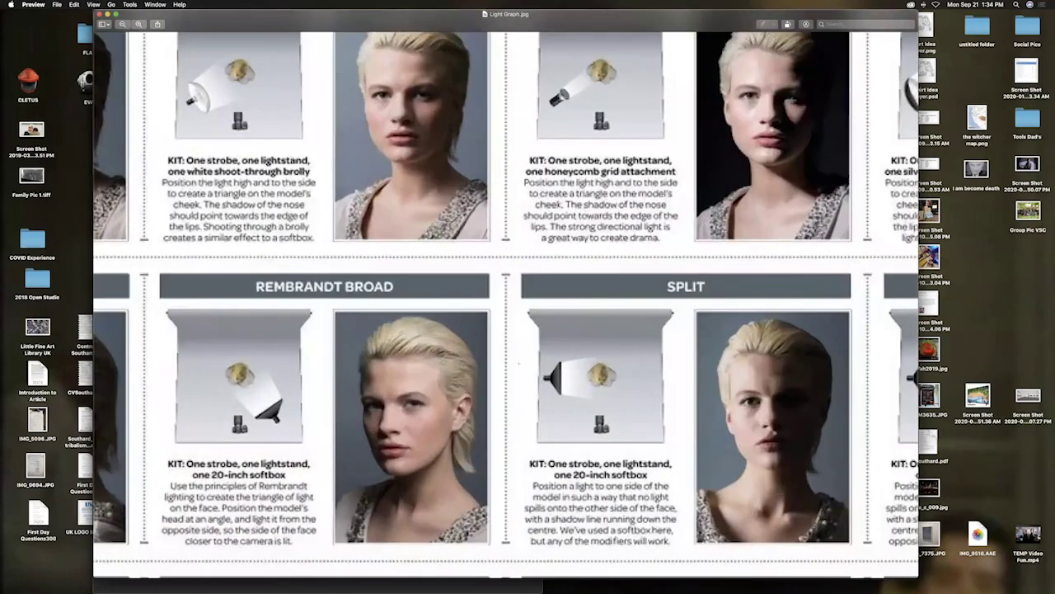
scroll(574, 361, up, 2)
scroll(574, 361, up, 4)
scroll(574, 361, left, 5)
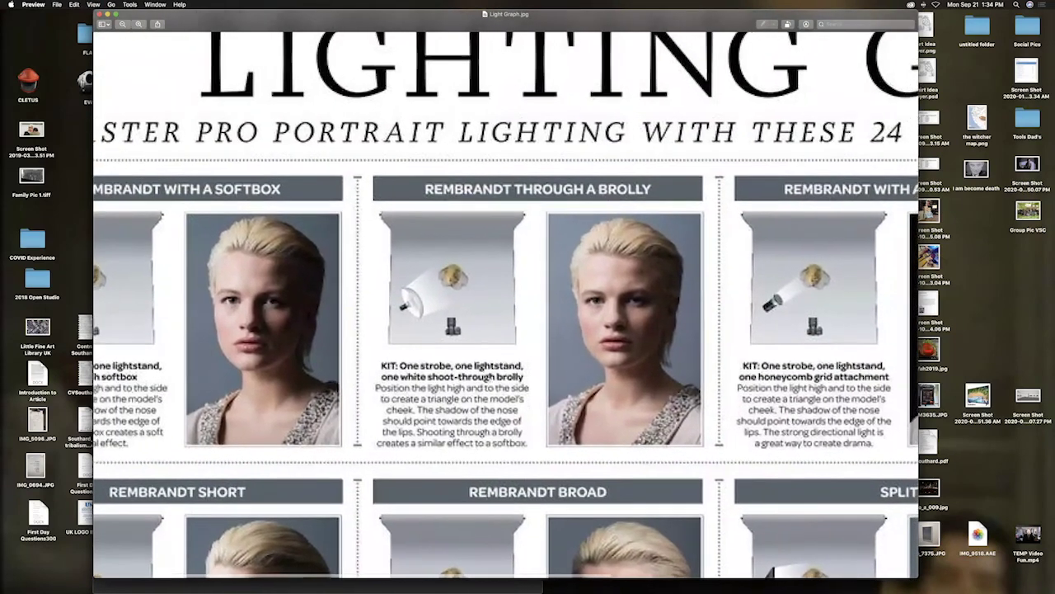
scroll(507, 305, left, 3)
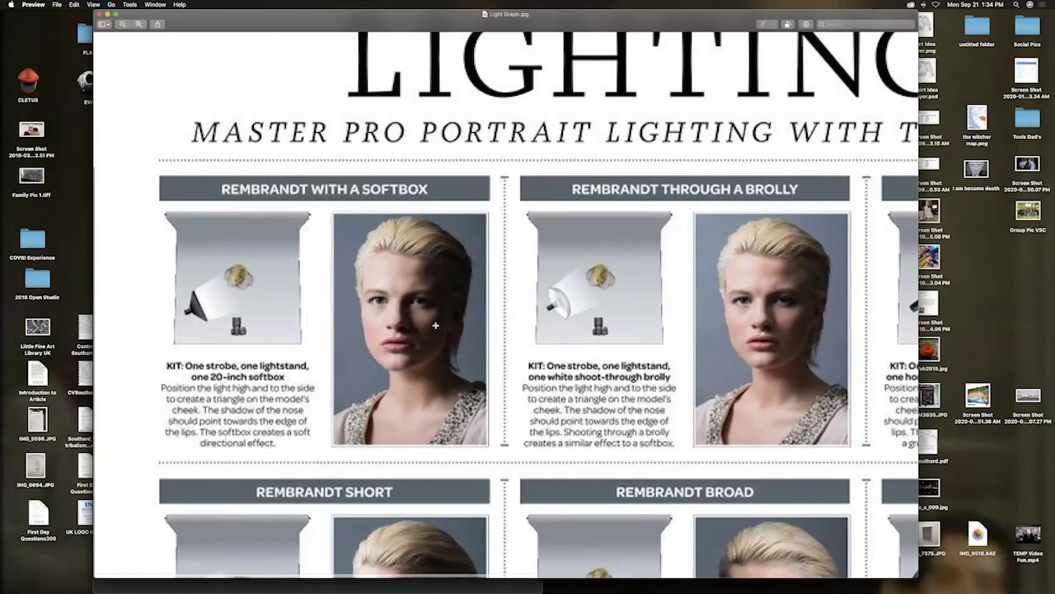
Examine the Rembrandt brolly, honeycomb and silver brolly setups, followed by the split and close and far away softbox setups below
scroll(358, 311, right, 3)
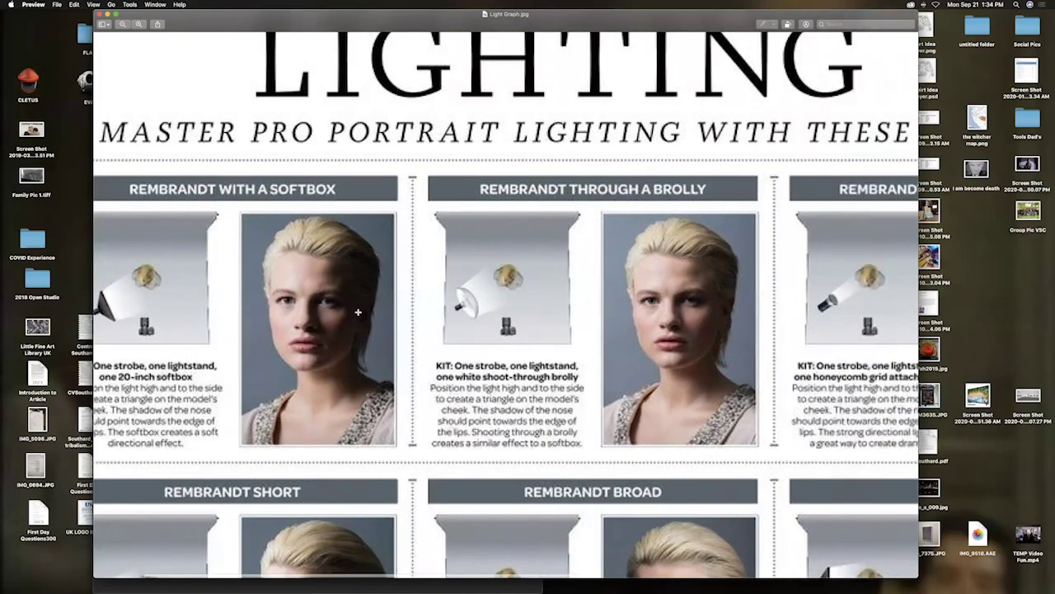
scroll(358, 311, right, 15)
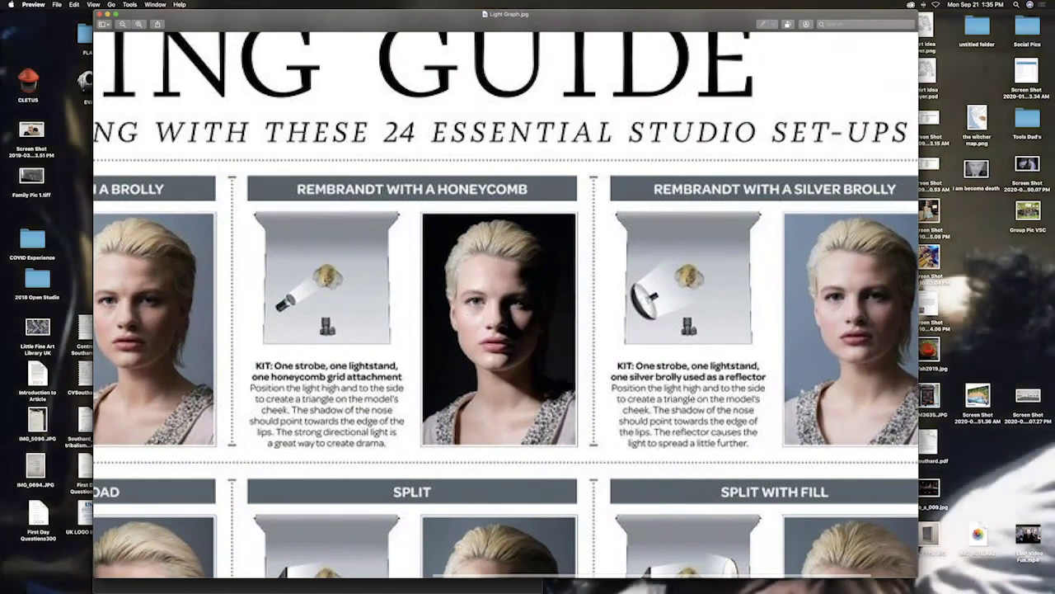
scroll(466, 314, right, 5)
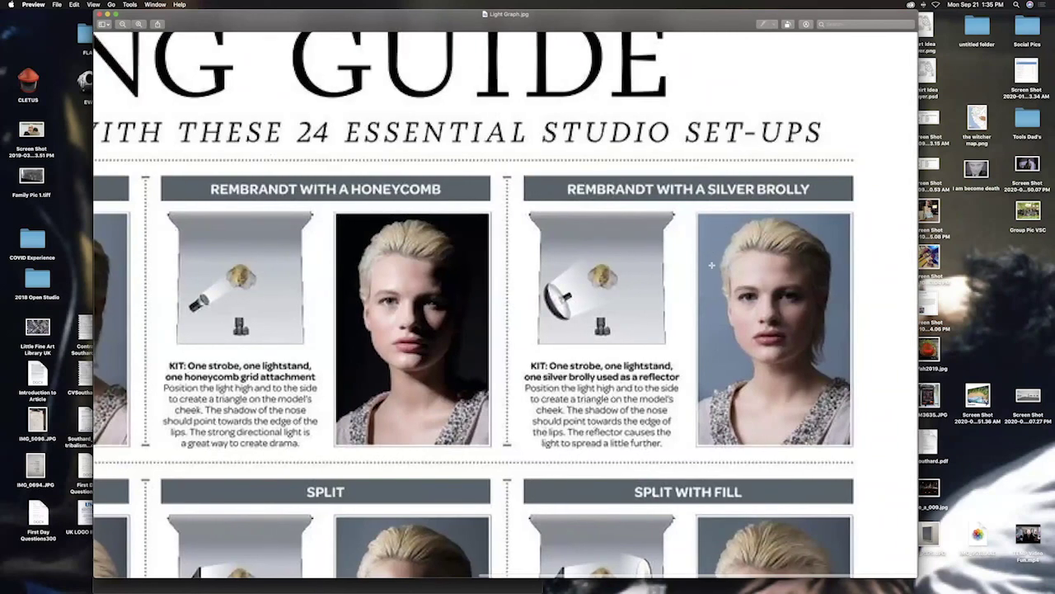
scroll(748, 328, down, 10)
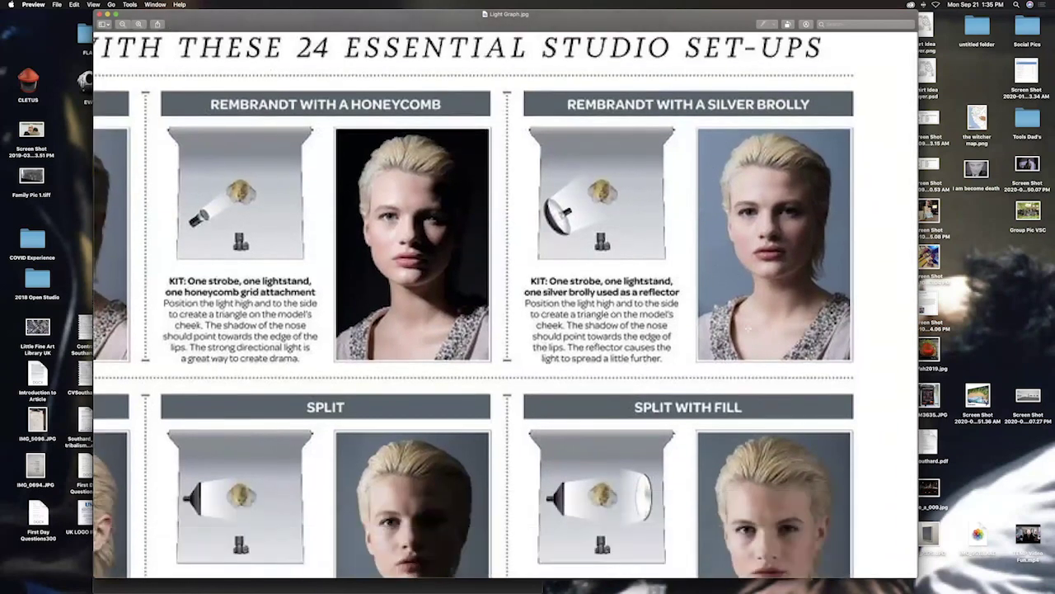
scroll(748, 328, down, 6)
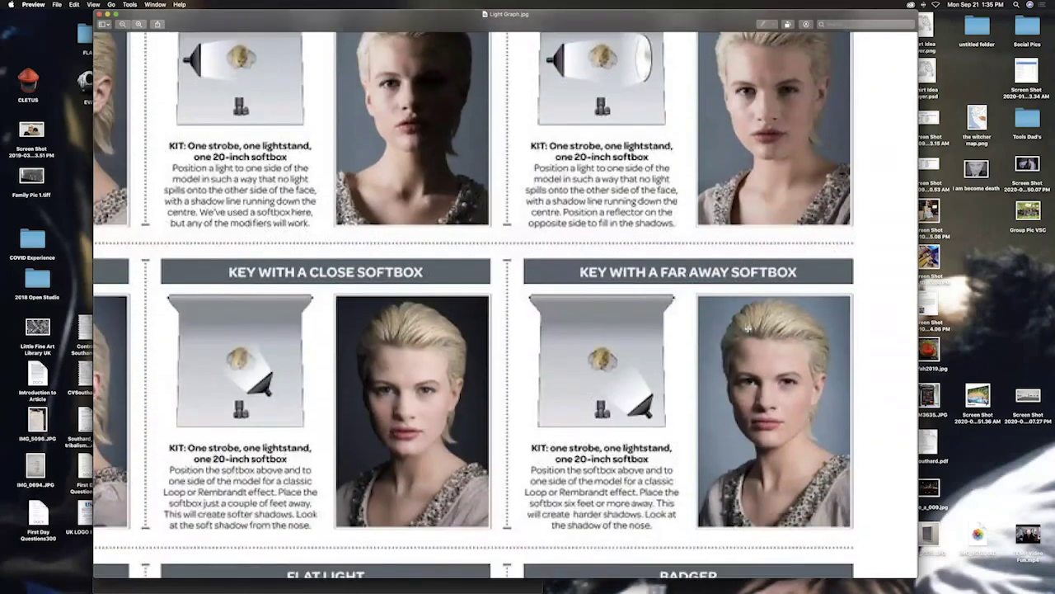